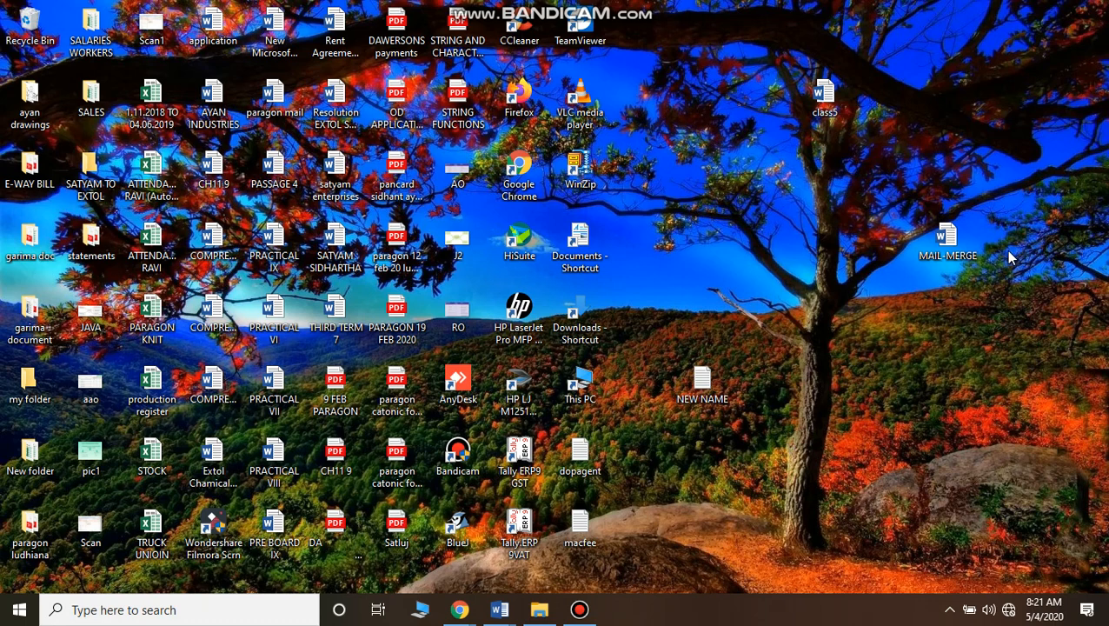
Open the MAIL-MERGE document from the desktop in Word
{"action": "double_click", "coordinate": [949, 243]}
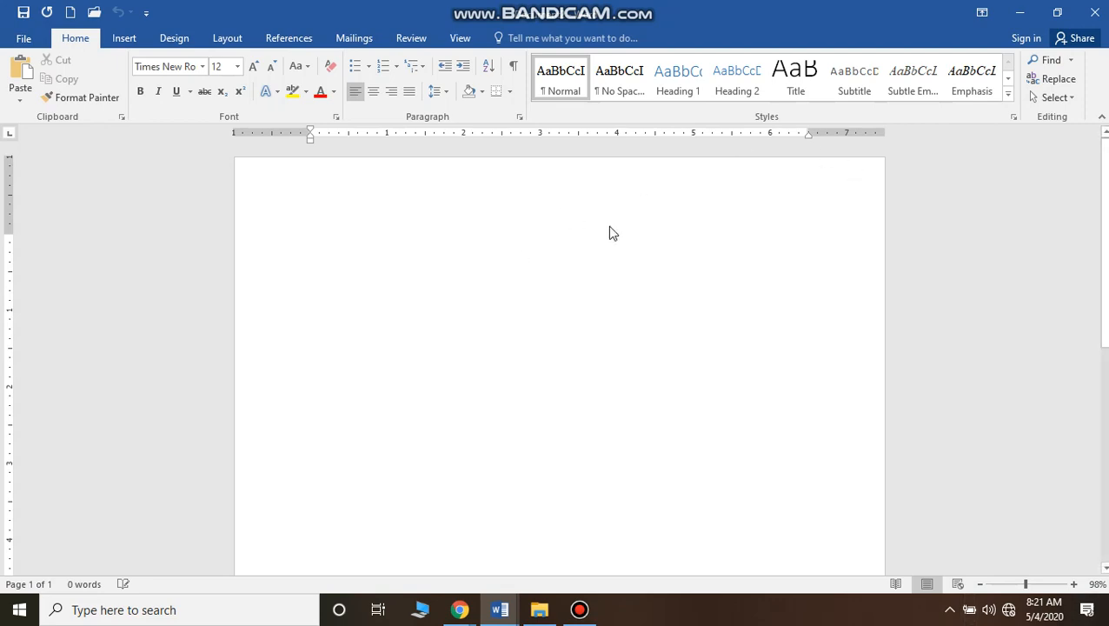
Bring the blank Document2 Word window to the front and put the cursor on its page
{"action": "left_click", "coordinate": [327, 304]}
{"action": "left_click", "coordinate": [338, 293]}
{"action": "left_click", "coordinate": [499, 298]}
{"action": "left_click", "coordinate": [645, 250]}
{"action": "left_click", "coordinate": [393, 318]}
{"action": "left_click", "coordinate": [498, 612]}
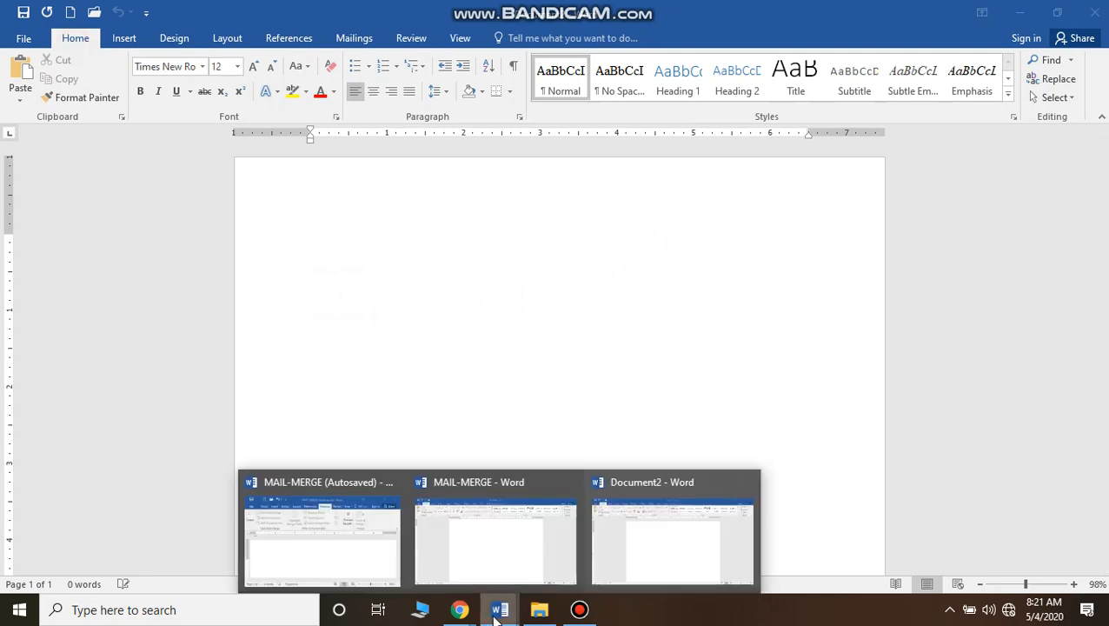
{"action": "left_click", "coordinate": [683, 562]}
{"action": "left_click", "coordinate": [406, 285]}
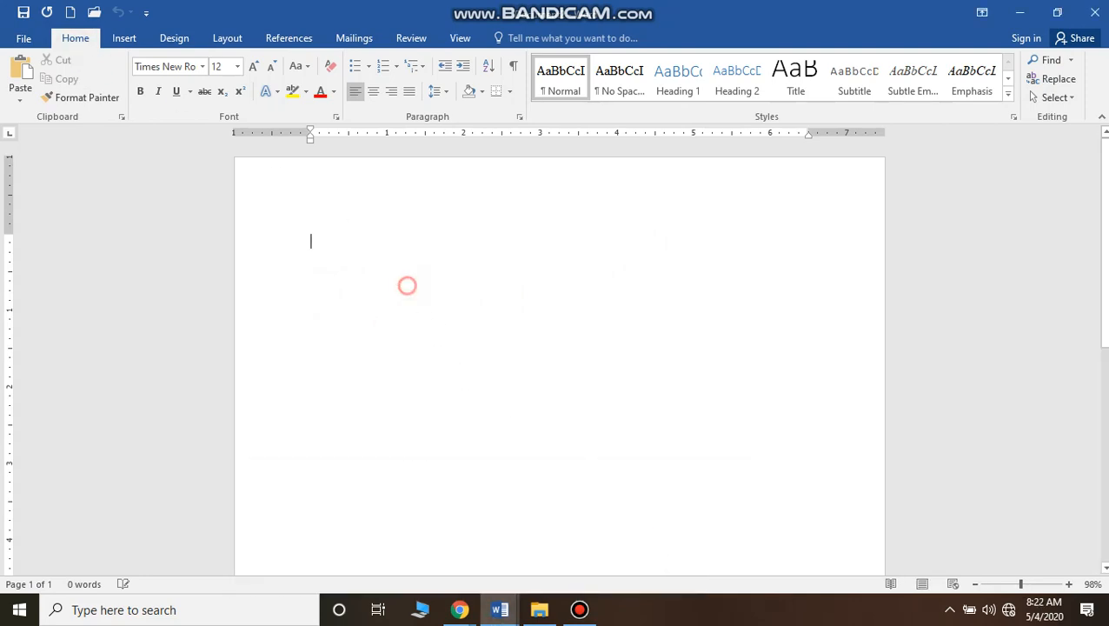
Paste the Mount Carmel annual-function invitation paragraph below a blank line, cursor at its start
{"action": "key", "text": "Return"}
{"action": "key", "text": "Return"}
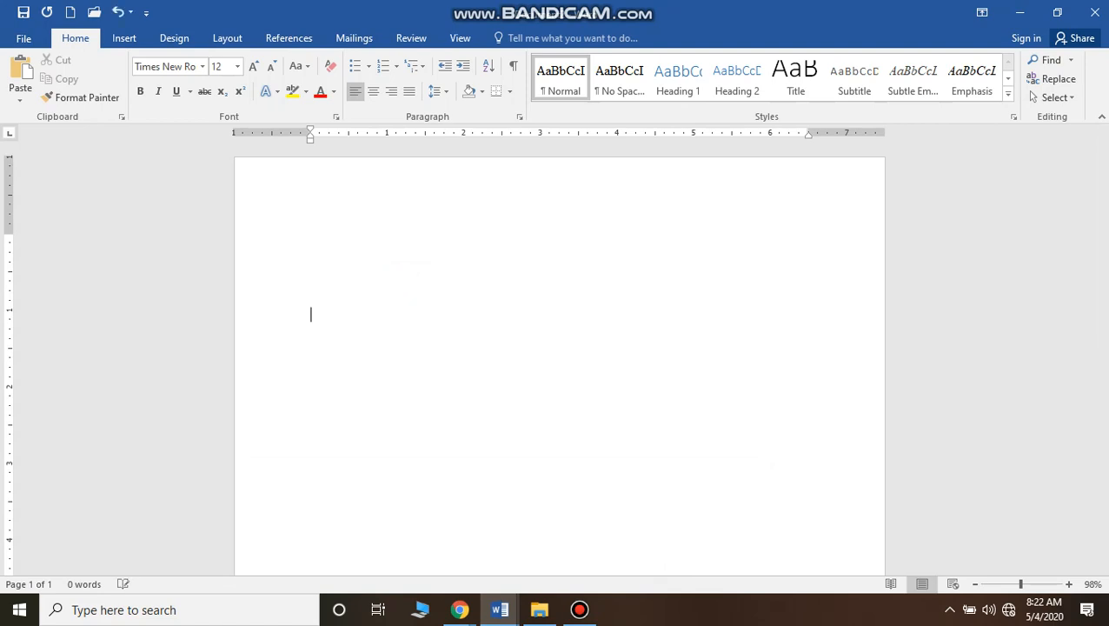
{"action": "type", "text": "Mount Carmel school is organizing annual function in November. You are cordially invited to the function."}
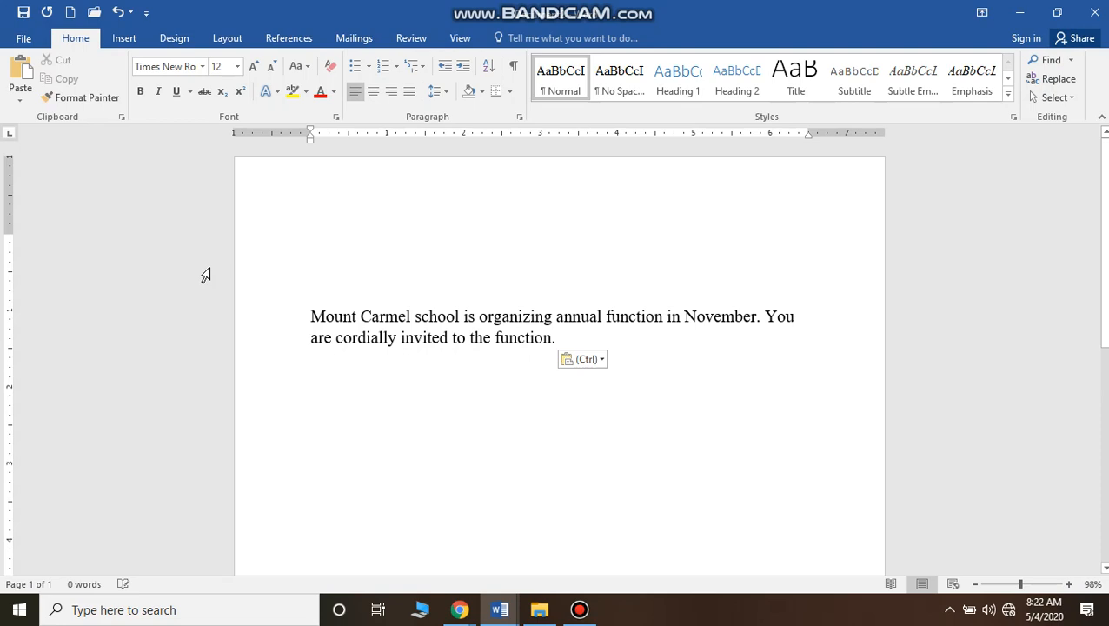
{"action": "left_click", "coordinate": [571, 337]}
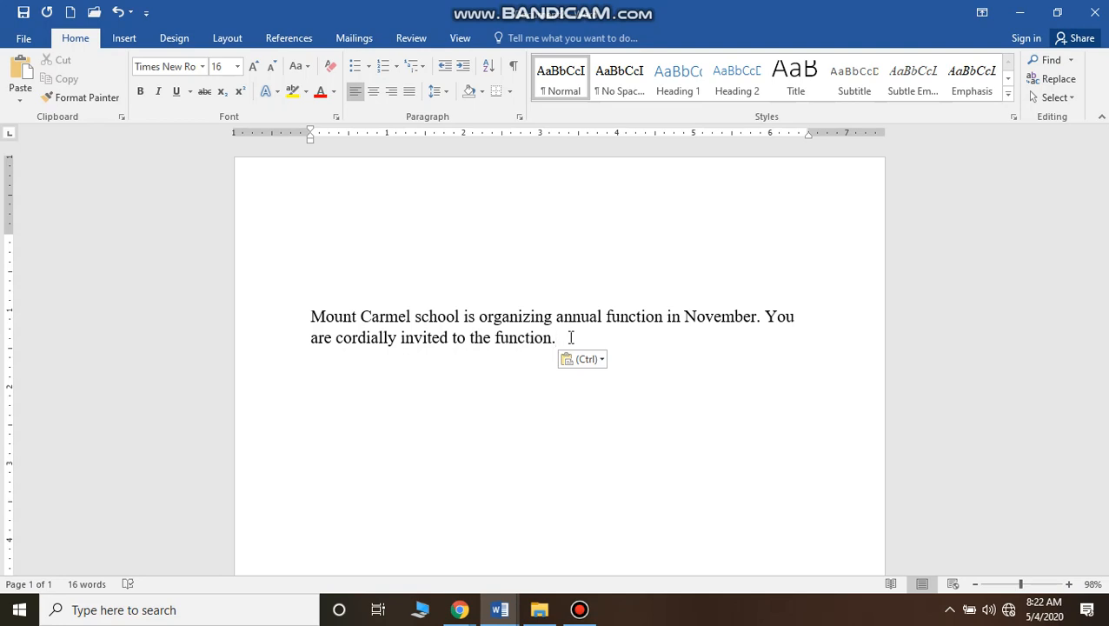
{"action": "left_click", "coordinate": [312, 316]}
Launch the Step-by-Step Mail Merge Wizard from the Mailings ribbon
{"action": "left_click", "coordinate": [366, 43]}
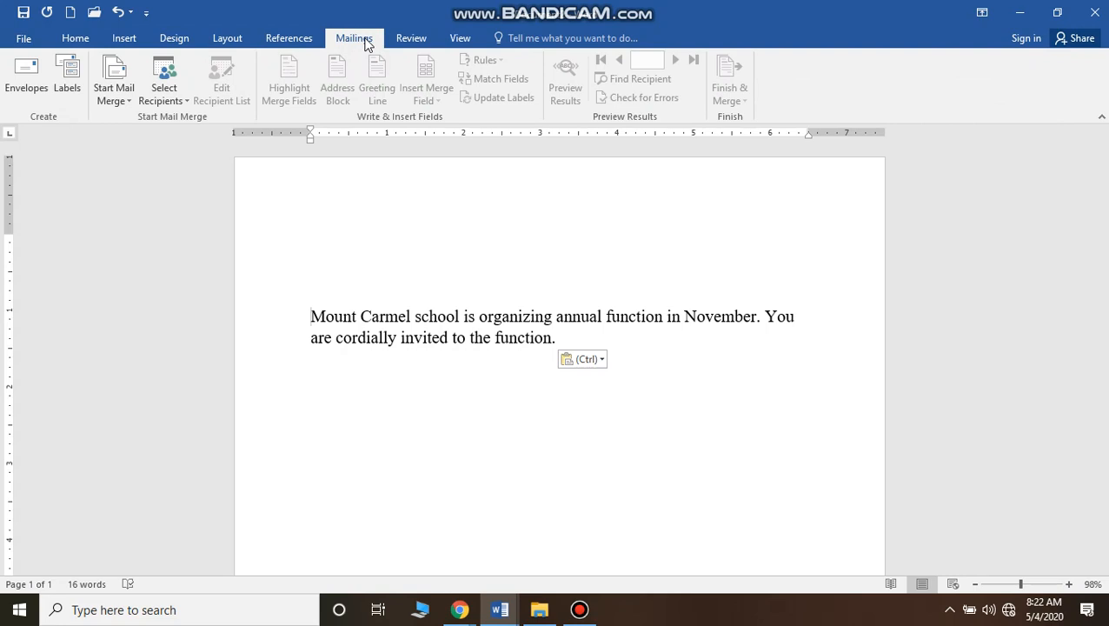
{"action": "left_click", "coordinate": [129, 103]}
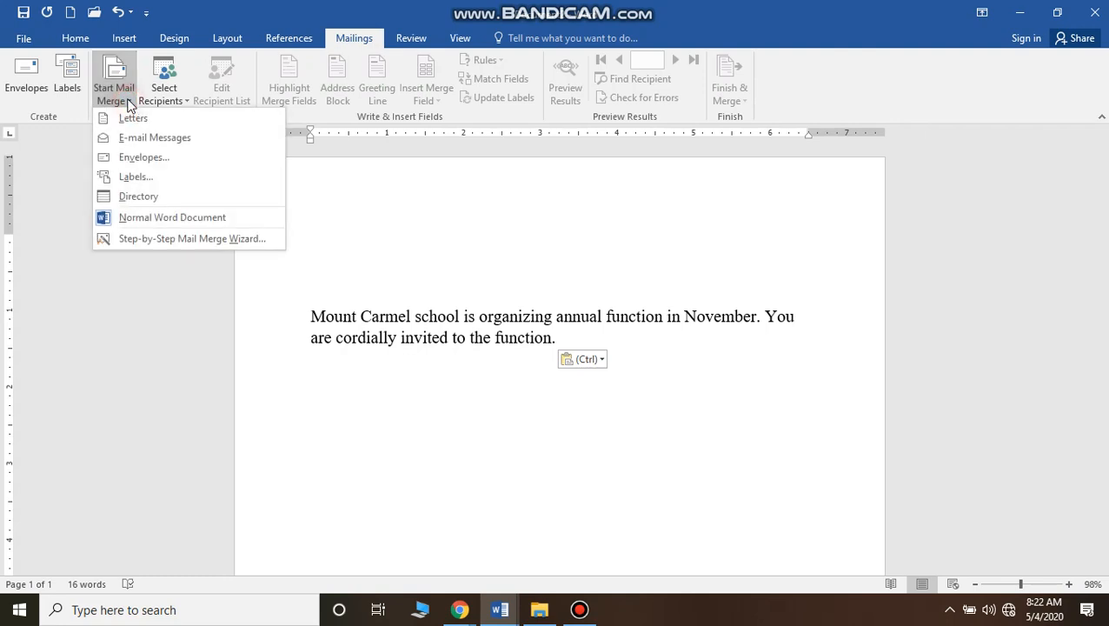
{"action": "left_click", "coordinate": [156, 239]}
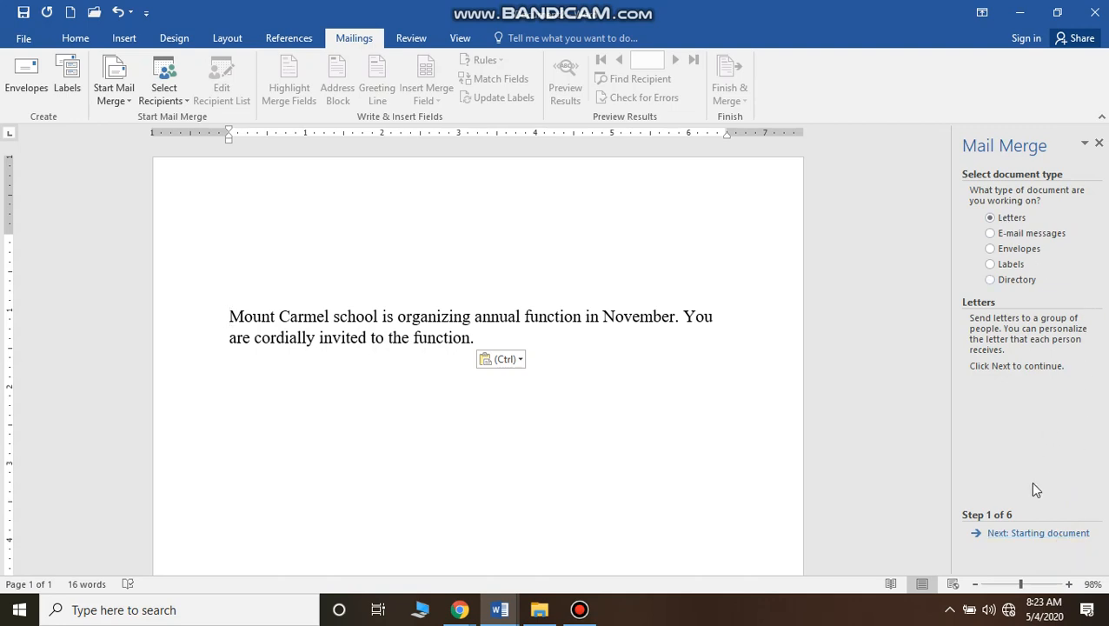
Keep the current document as the start and choose to type a new recipient list
{"action": "left_click", "coordinate": [1032, 538]}
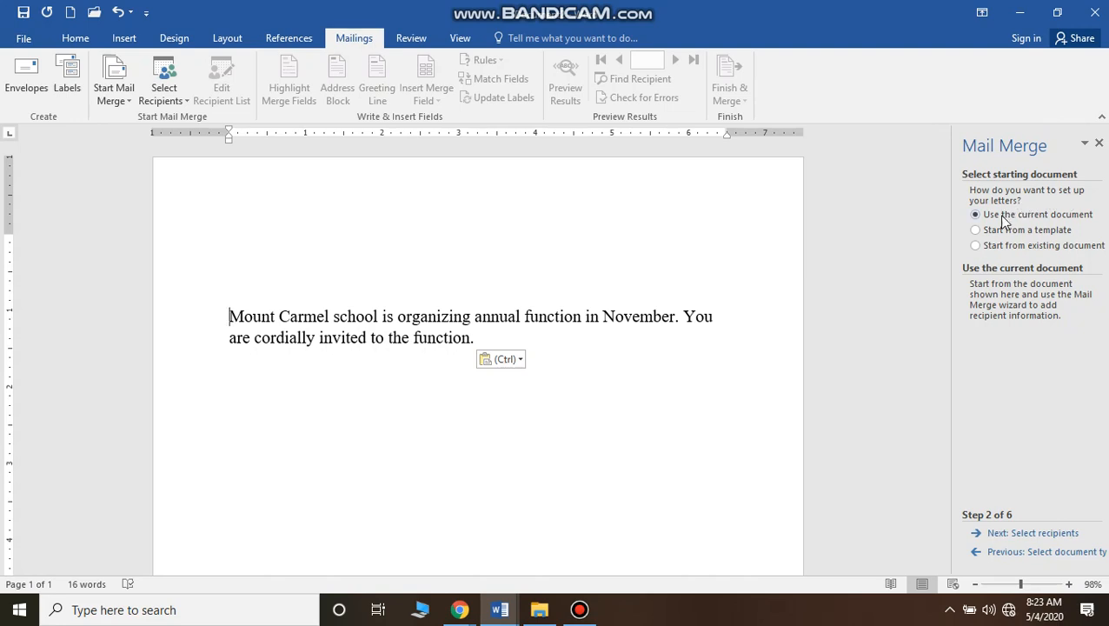
{"action": "left_click", "coordinate": [1021, 535]}
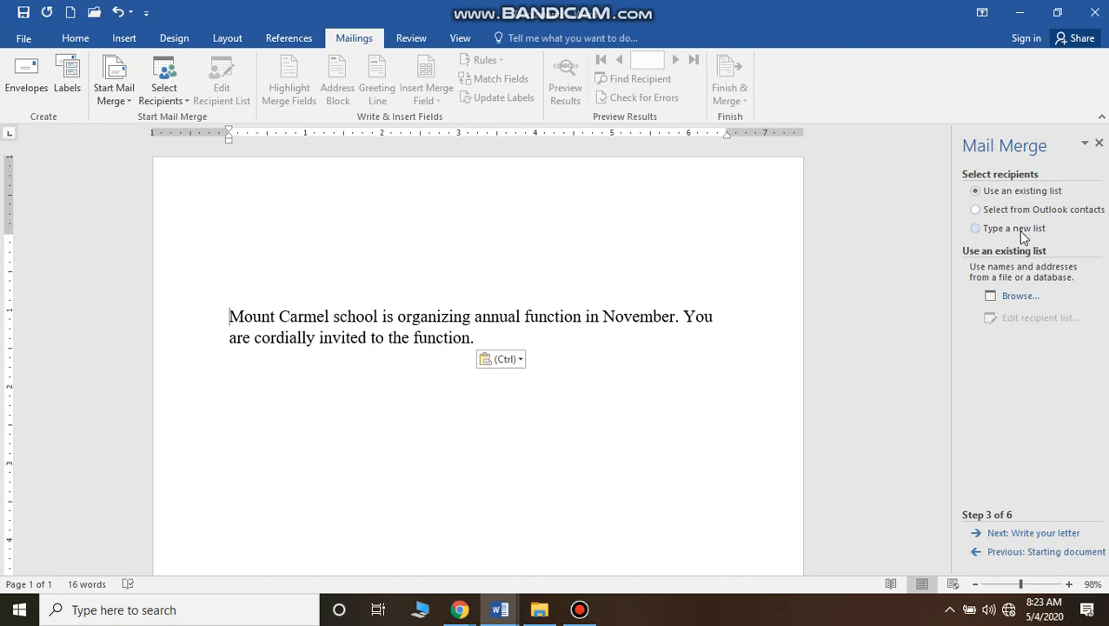
{"action": "left_click", "coordinate": [977, 229]}
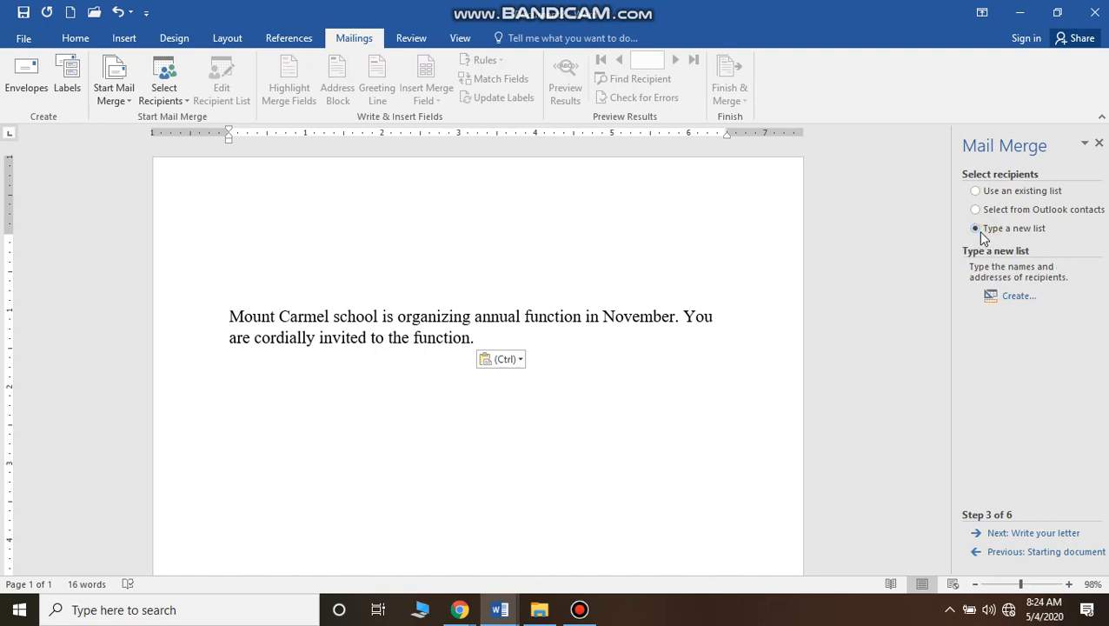
Create a new address list with two rows and enter title MR for the first recipient
{"action": "left_click", "coordinate": [1018, 299]}
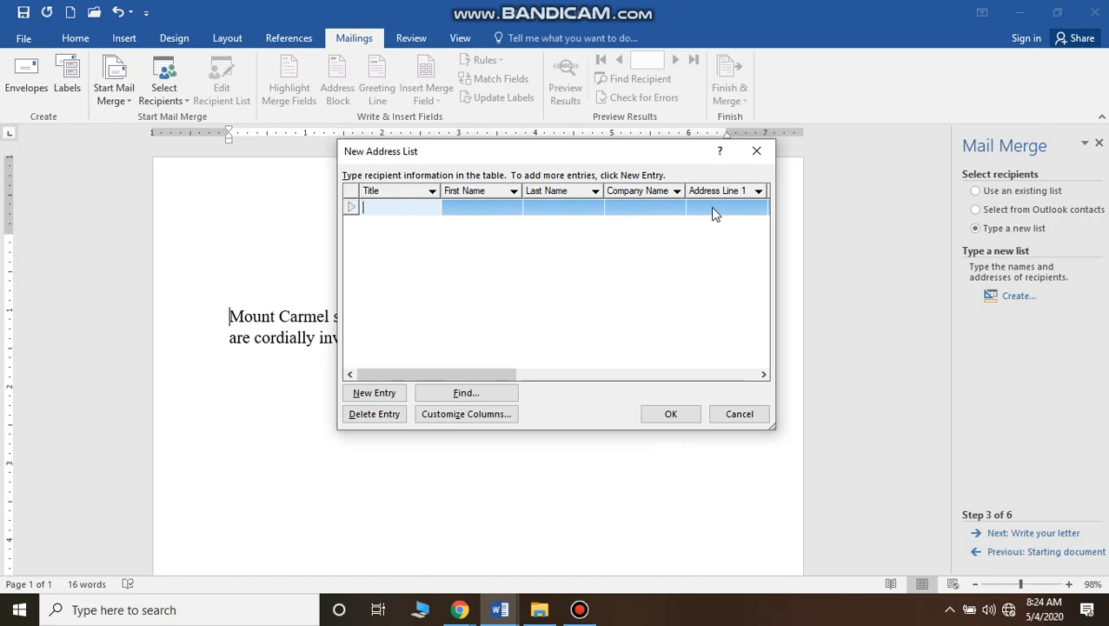
{"action": "left_click", "coordinate": [399, 394]}
{"action": "left_click", "coordinate": [384, 206]}
{"action": "type", "text": "mr"}
{"action": "key", "text": "BackSpace"}
{"action": "key", "text": "BackSpace"}
{"action": "key", "text": "Tab"}
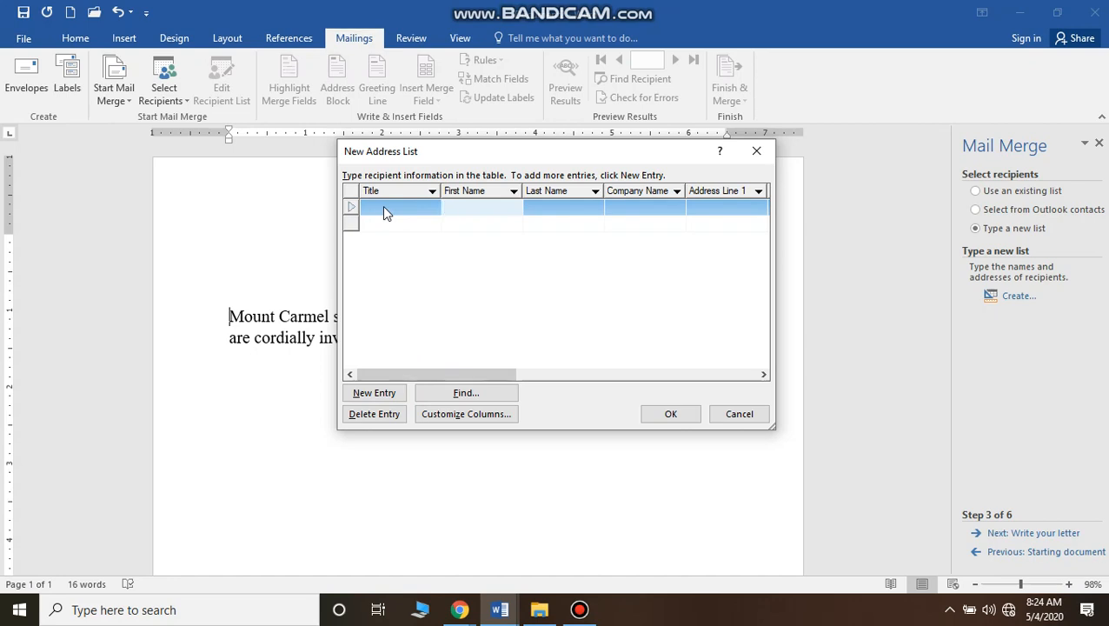
{"action": "left_click", "coordinate": [396, 206]}
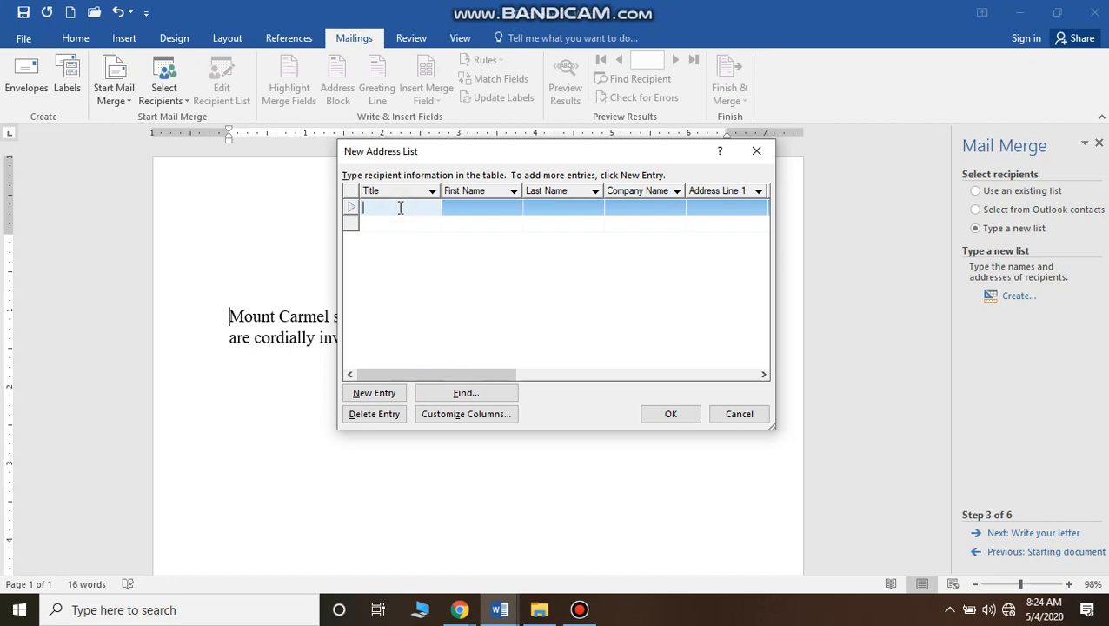
{"action": "type", "text": "MR"}
{"action": "left_click", "coordinate": [387, 208]}
{"action": "left_click", "coordinate": [448, 209]}
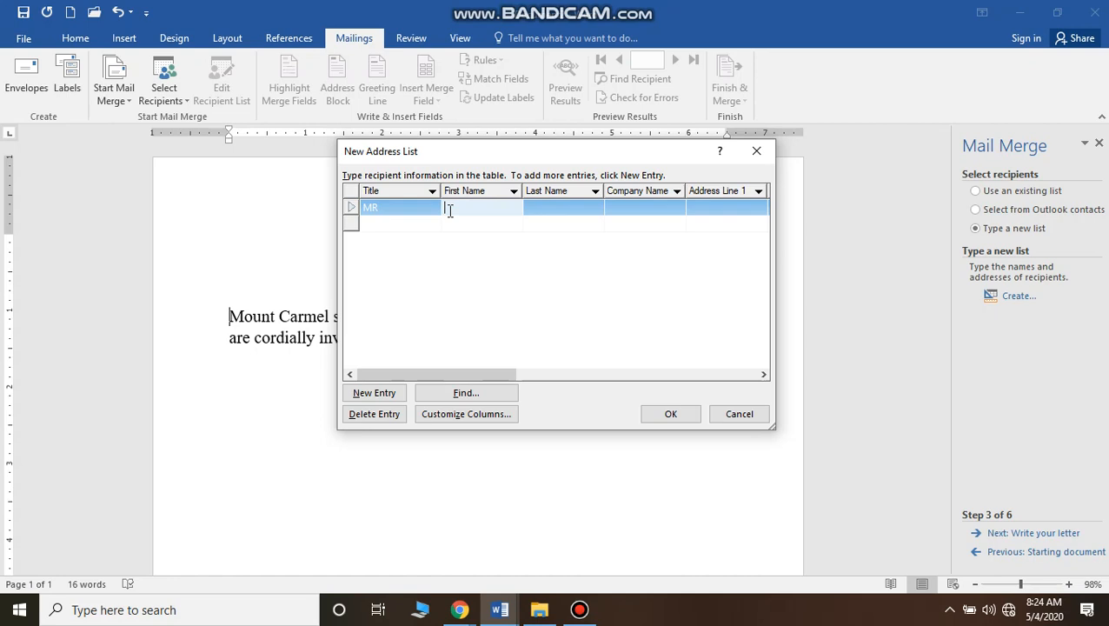
Complete the first recipient as DEV DUTT with address UNA
{"action": "type", "text": "DEV"}
{"action": "key", "text": "Tab"}
{"action": "type", "text": "DUTT"}
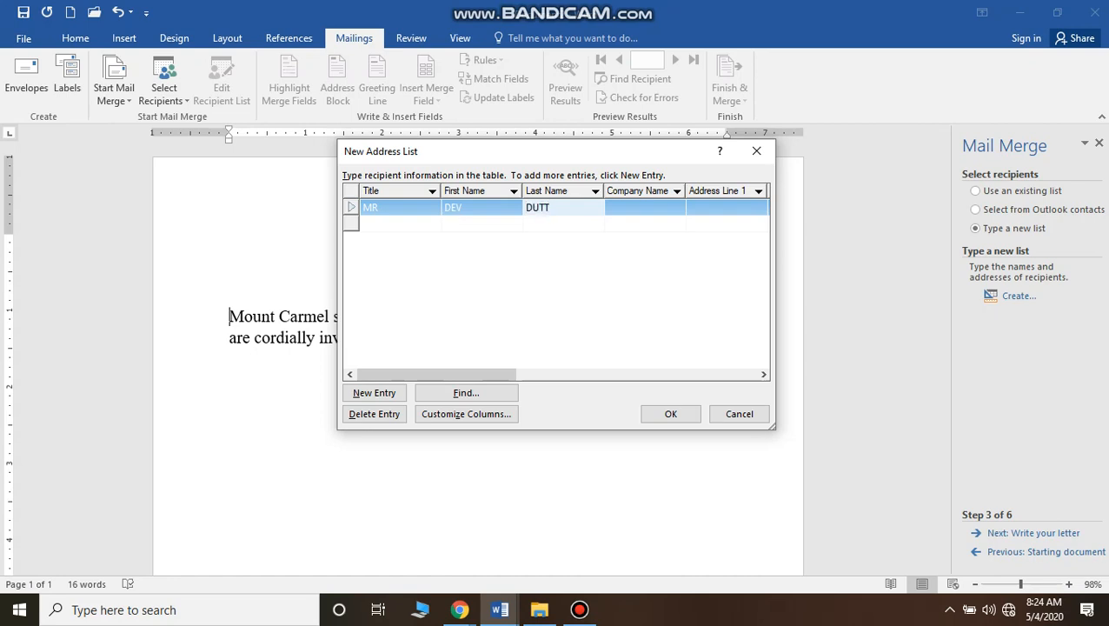
{"action": "key", "text": "Tab"}
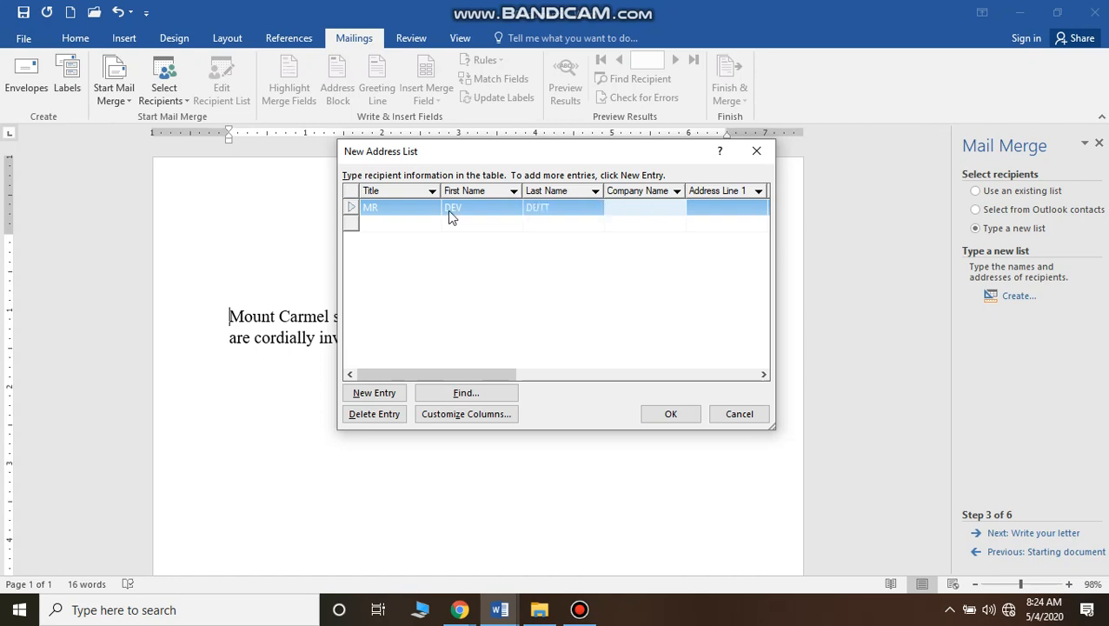
{"action": "key", "text": "Tab"}
{"action": "type", "text": "UNA"}
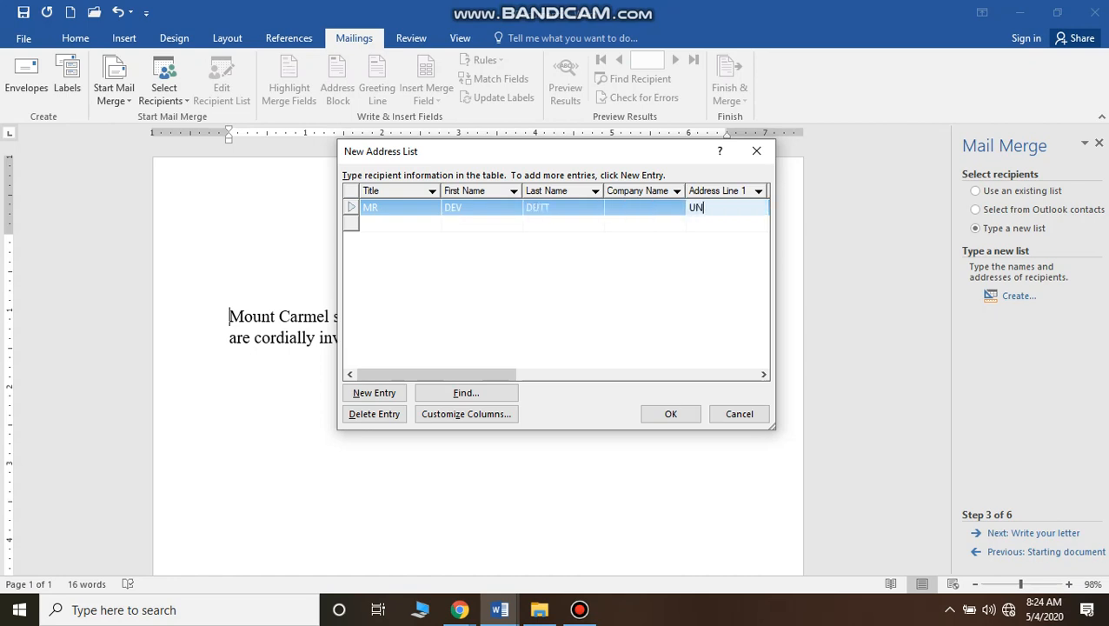
{"action": "left_click", "coordinate": [366, 225]}
{"action": "type", "text": "MR RAHU"}
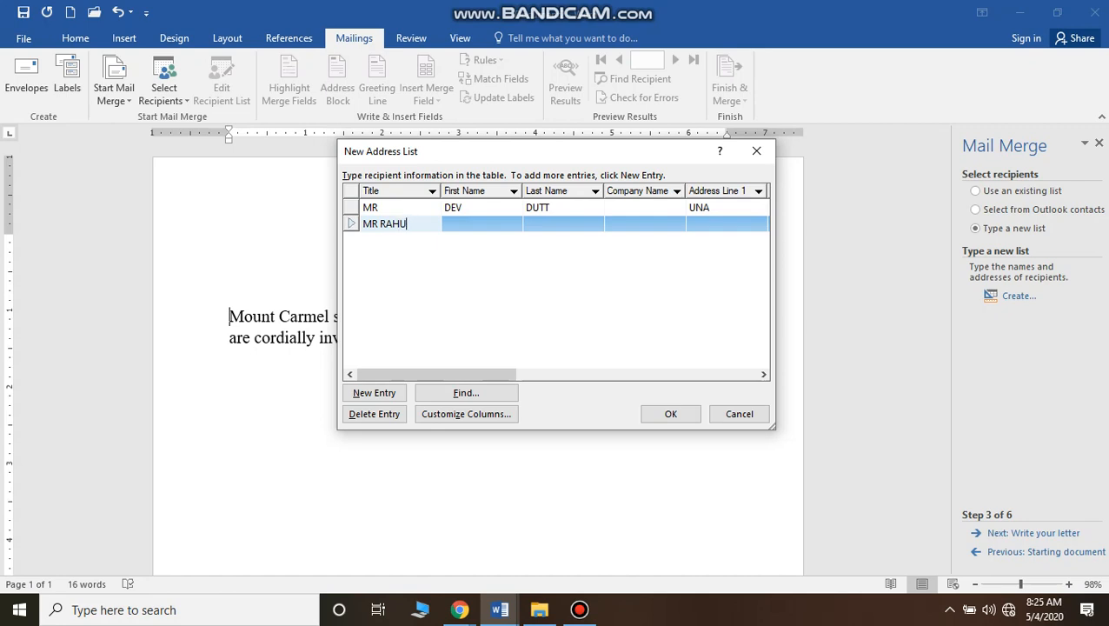
{"action": "key", "text": "BackSpace"}
{"action": "key", "text": "BackSpace"}
{"action": "key", "text": "BackSpace"}
{"action": "key", "text": "Tab"}
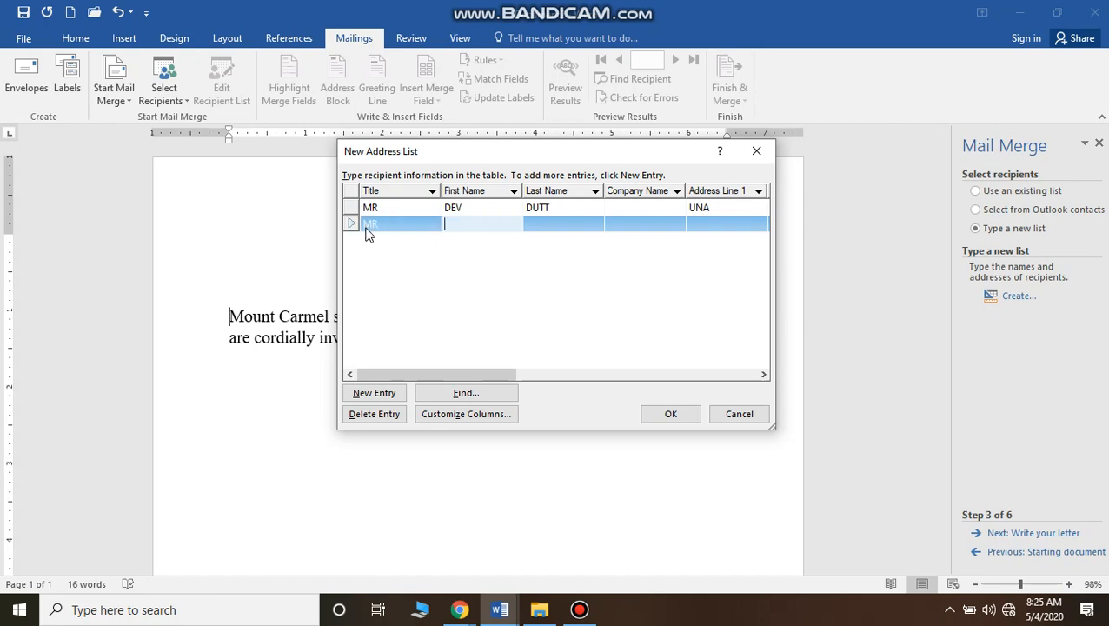
{"action": "type", "text": "RAHUL"}
{"action": "key", "text": "Tab"}
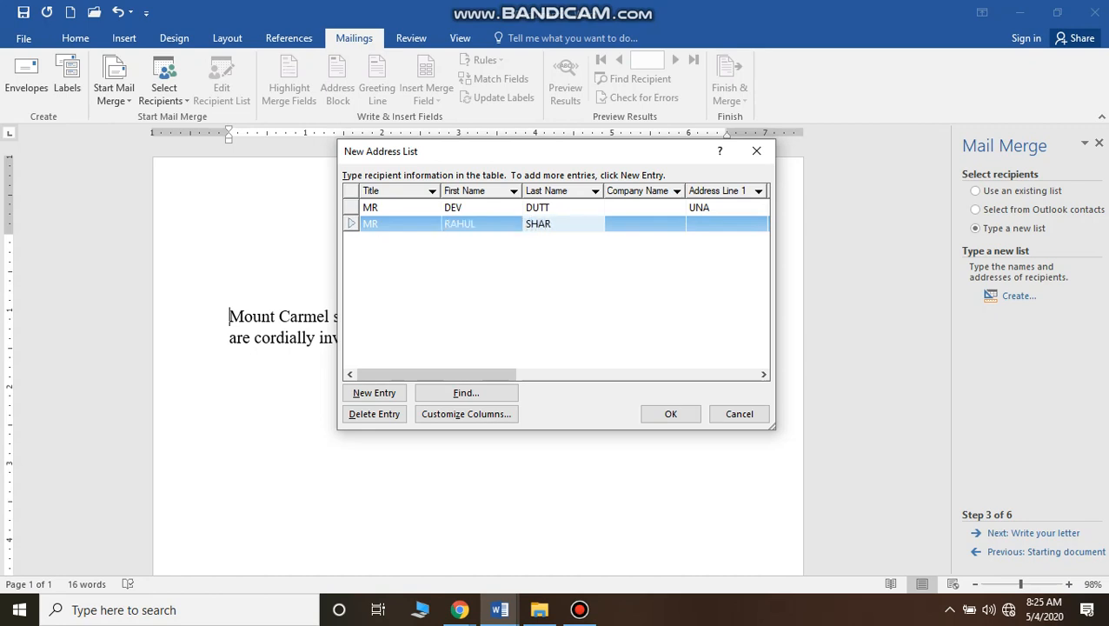
{"action": "type", "text": "SHARMA"}
{"action": "key", "text": "Tab"}
{"action": "key", "text": "Tab"}
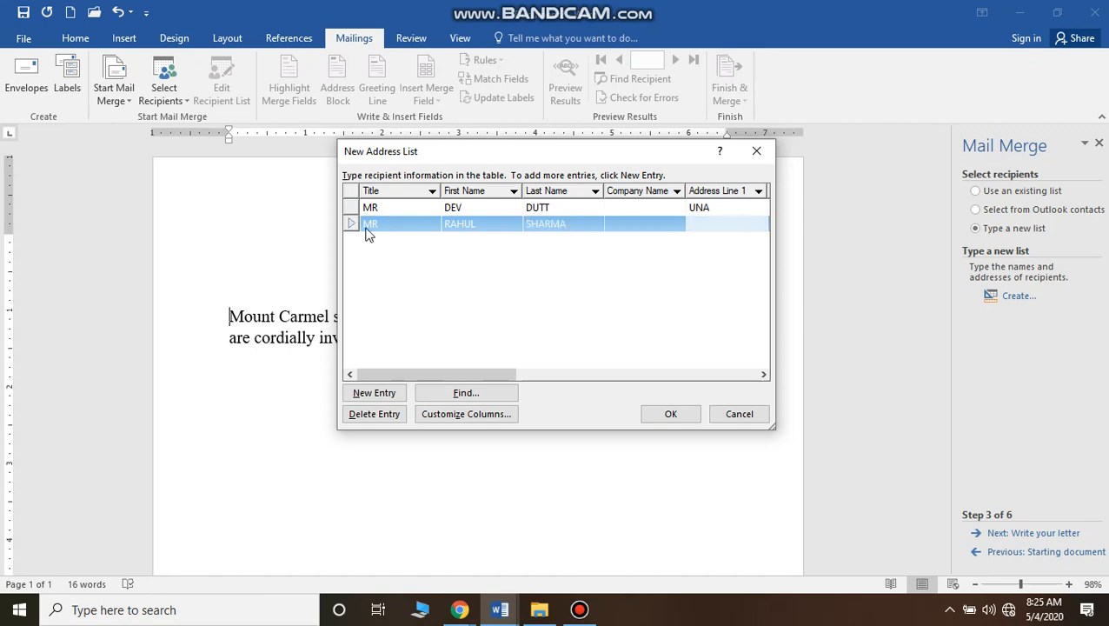
{"action": "type", "text": "NANGAL"}
{"action": "left_click", "coordinate": [381, 394]}
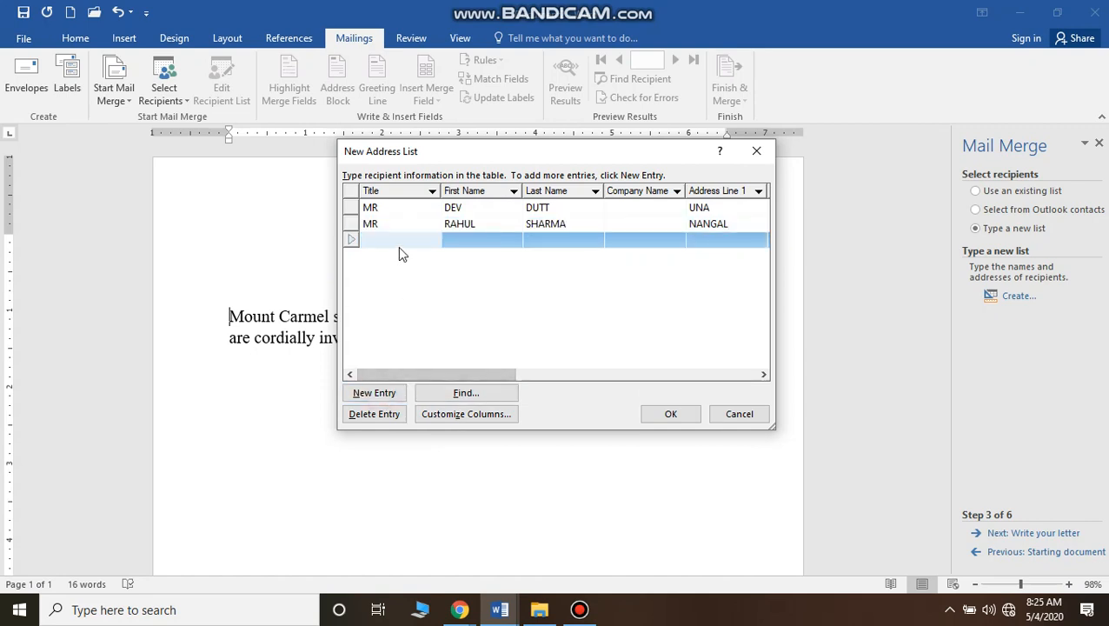
{"action": "type", "text": "MR"}
{"action": "key", "text": "Tab"}
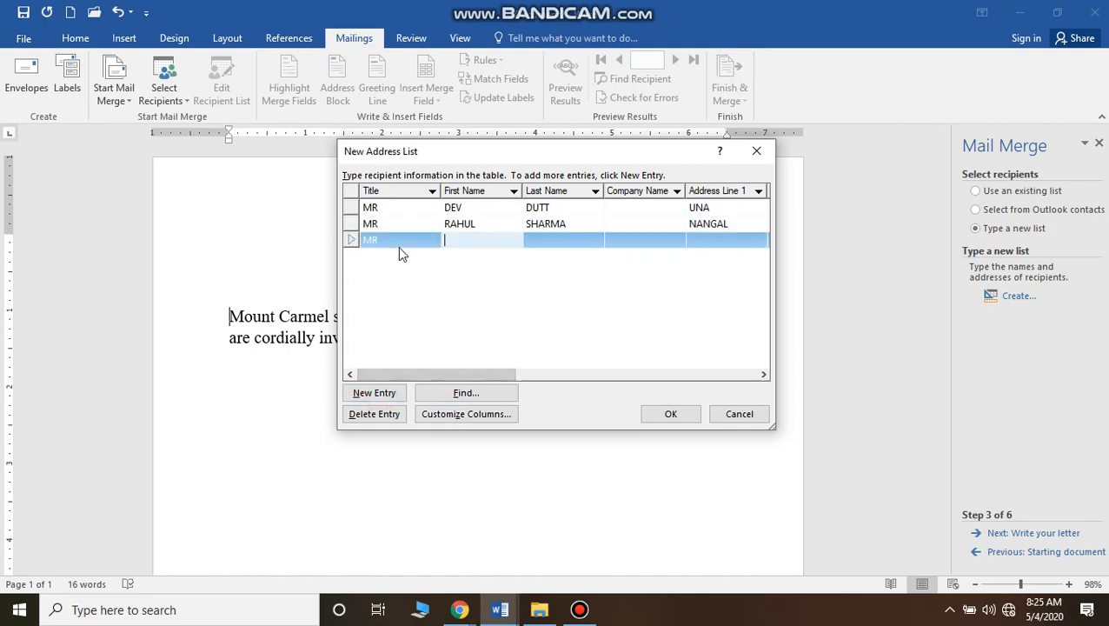
{"action": "type", "text": "SUNIL"}
{"action": "key", "text": "Tab"}
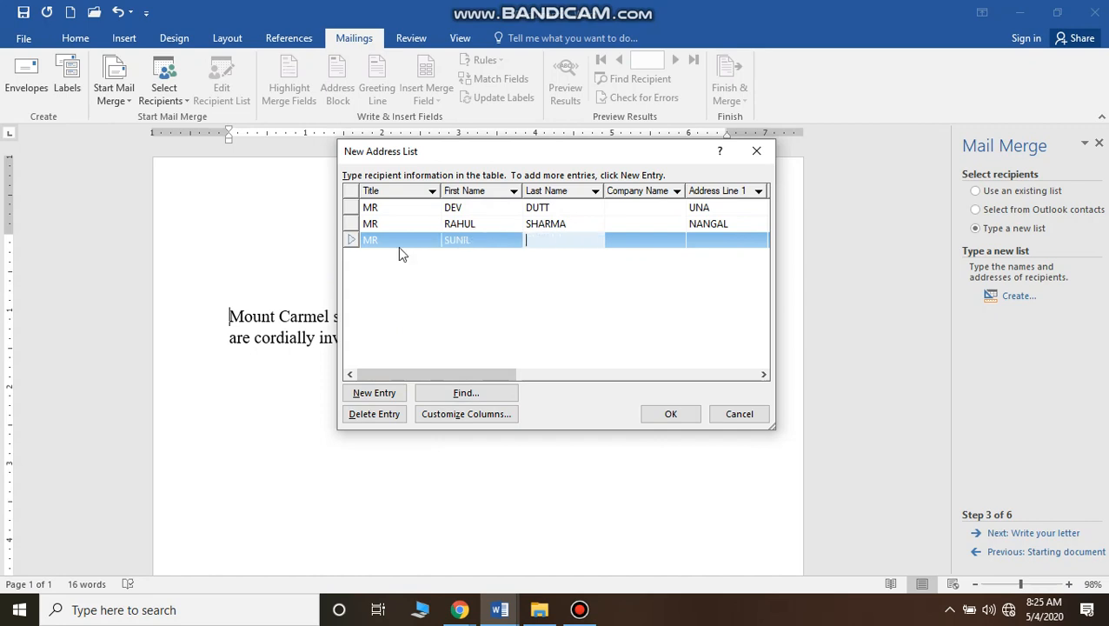
{"action": "type", "text": "GAR"}
{"action": "key", "text": "Tab"}
{"action": "key", "text": "Tab"}
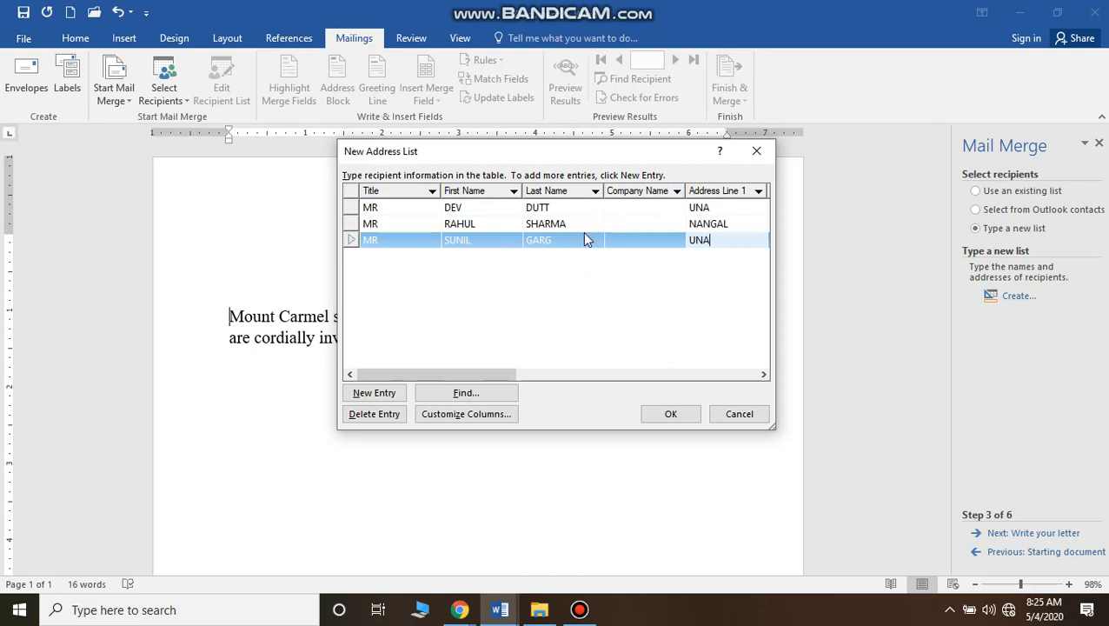
{"action": "left_click", "coordinate": [671, 415]}
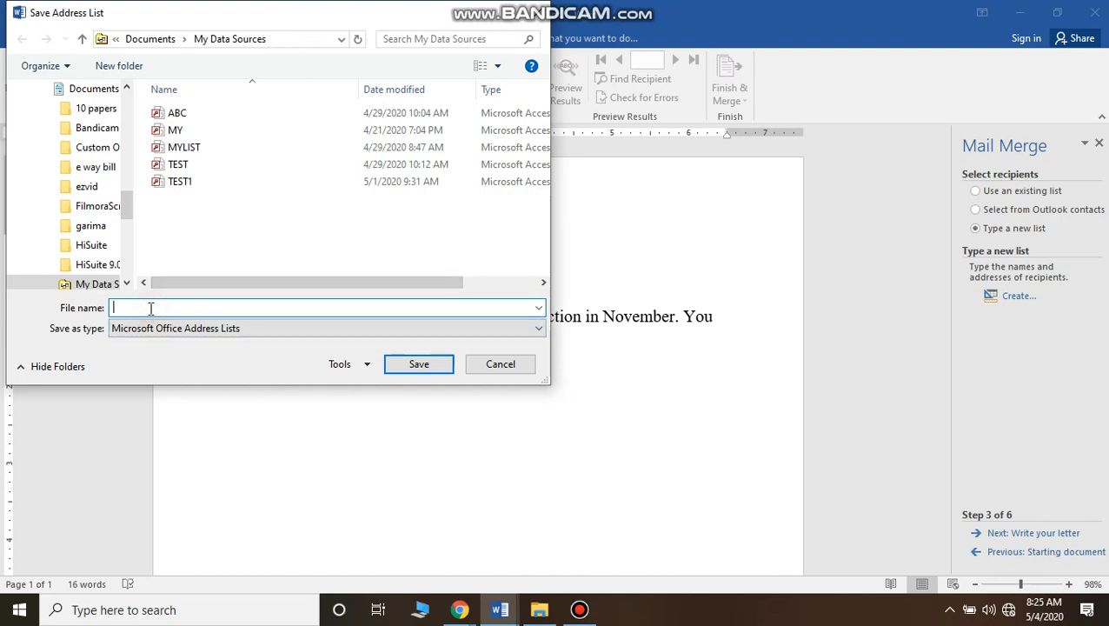
Save the address list under the file name SAMPLE
{"action": "type", "text": "SAM"}
{"action": "type", "text": "PLW"}
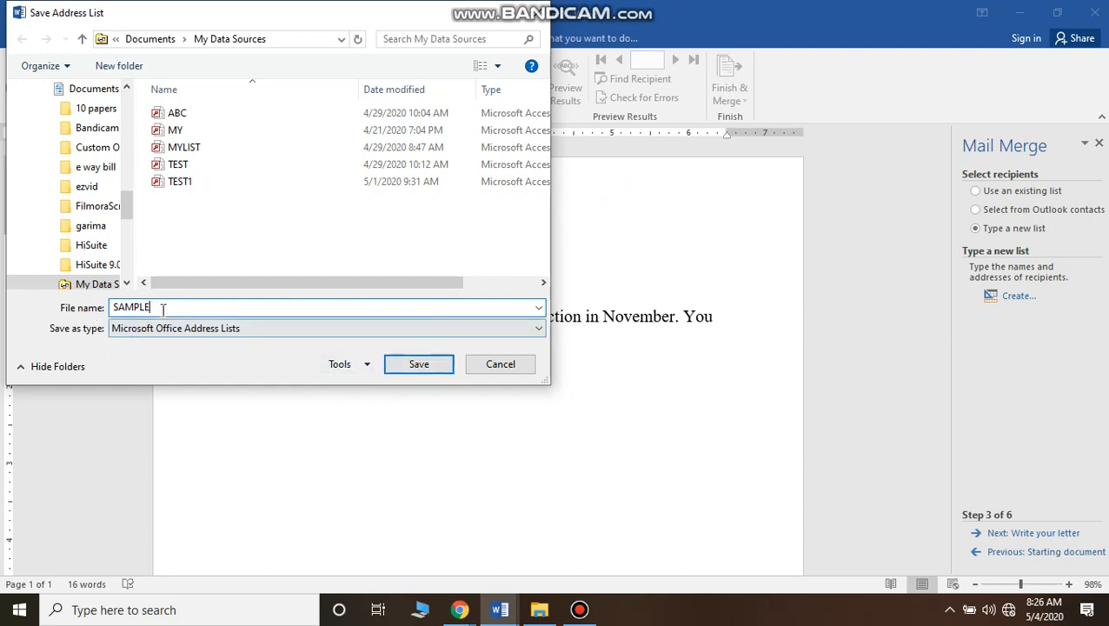
{"action": "left_click", "coordinate": [420, 363]}
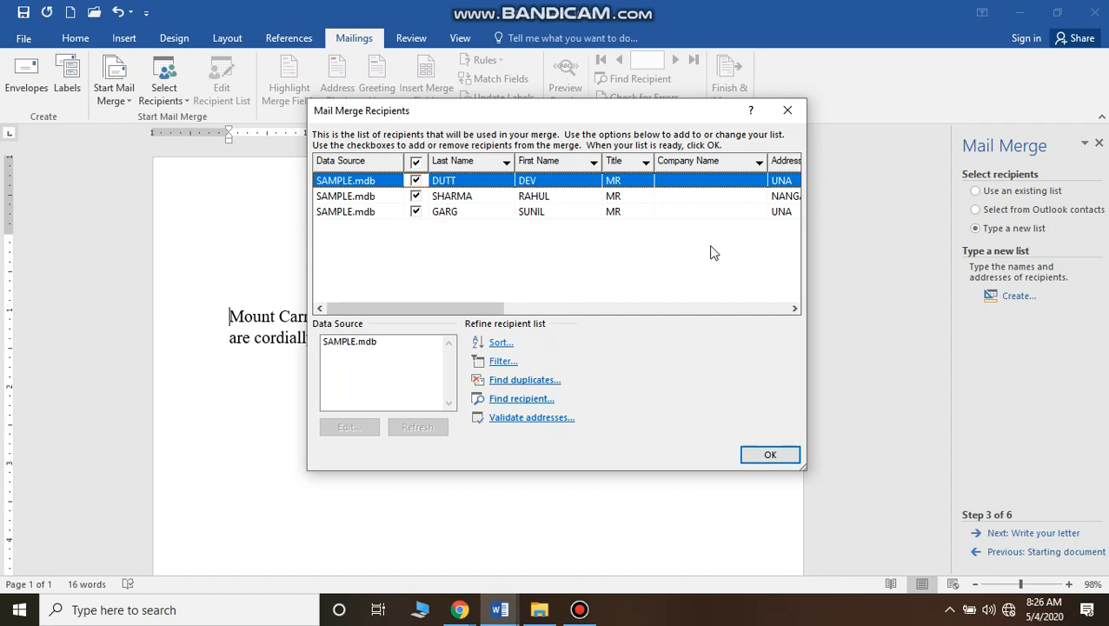
Accept the three SAMPLE recipients and put the cursor on the line above the invitation
{"action": "left_click", "coordinate": [772, 456]}
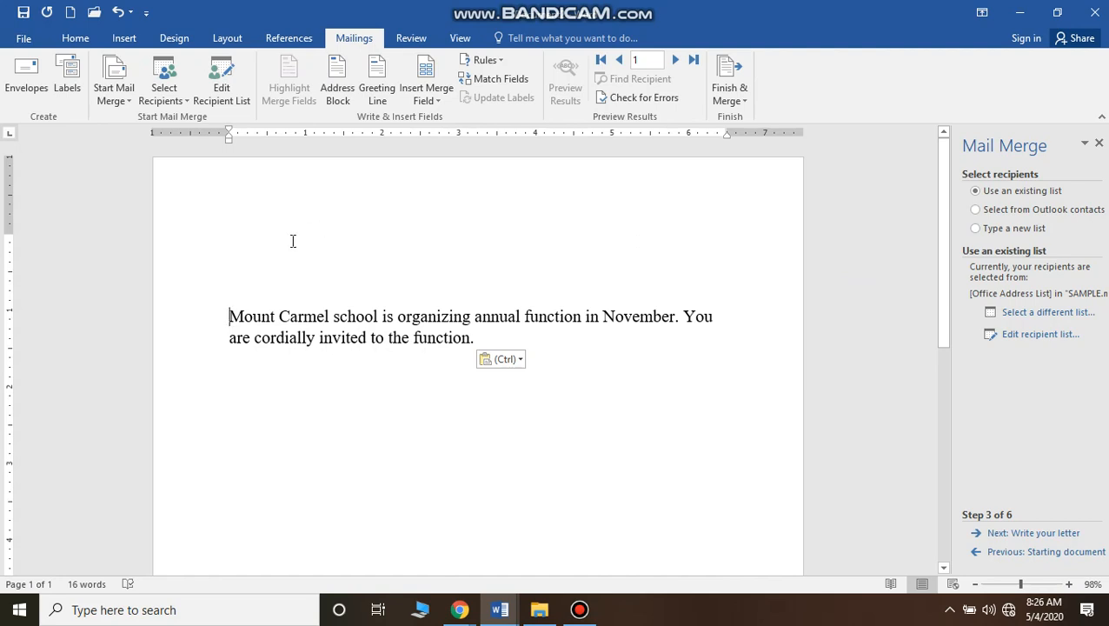
{"action": "left_click", "coordinate": [237, 286]}
{"action": "left_click", "coordinate": [241, 282]}
{"action": "left_click", "coordinate": [248, 395]}
{"action": "left_click", "coordinate": [237, 251]}
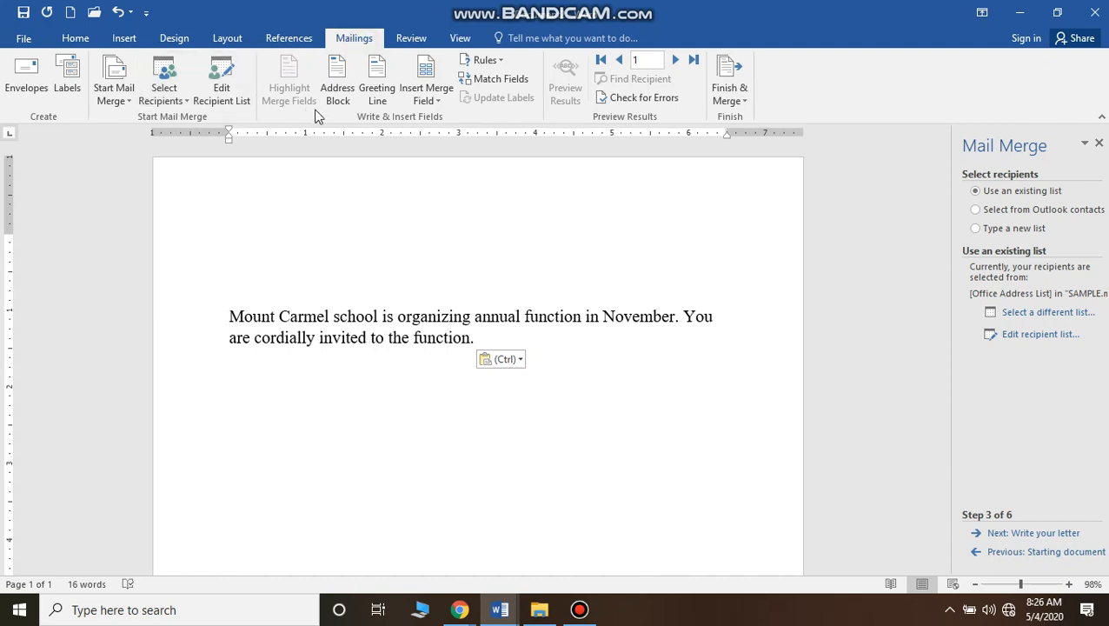
Insert «Title» «First_Name» «Last_Name» merge fields on one line, then start a new line
{"action": "left_click", "coordinate": [439, 101]}
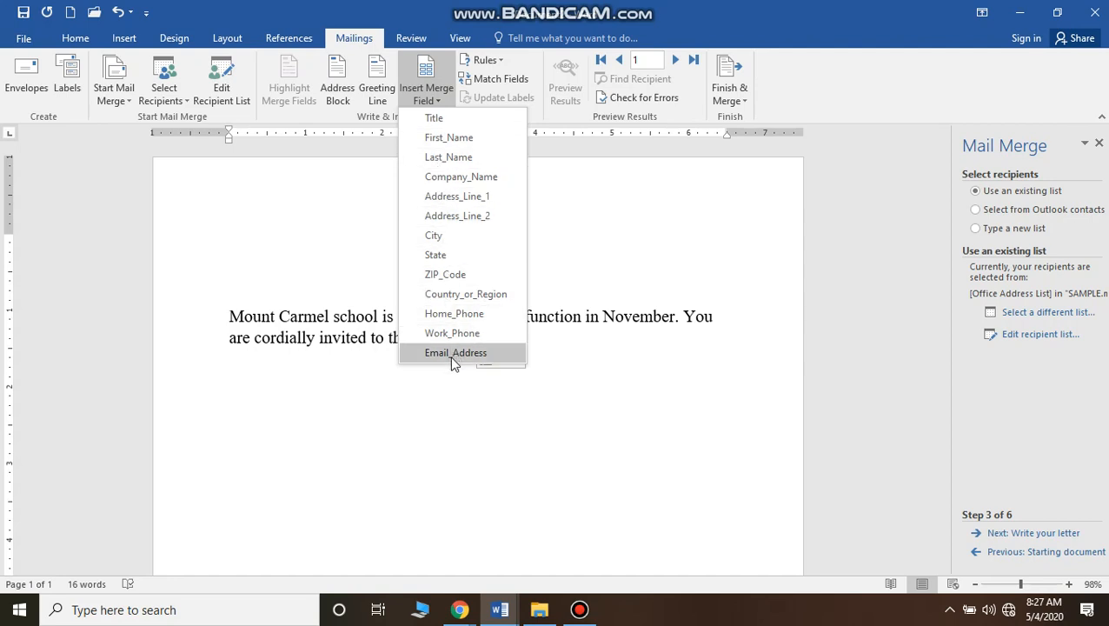
{"action": "left_click", "coordinate": [475, 122]}
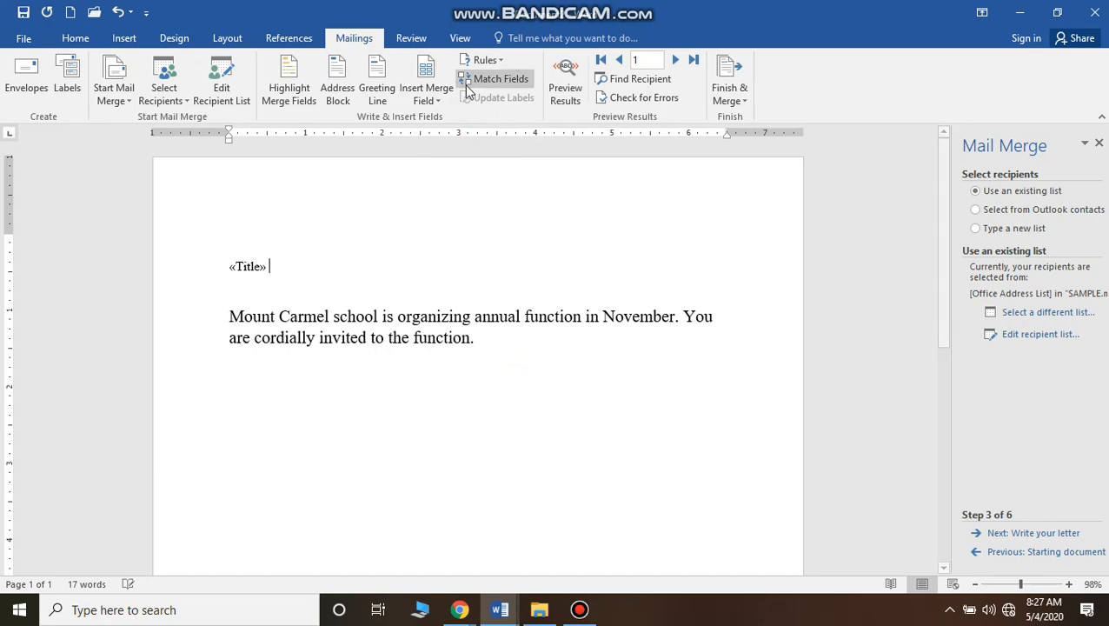
{"action": "left_click", "coordinate": [427, 96]}
{"action": "left_click", "coordinate": [446, 139]}
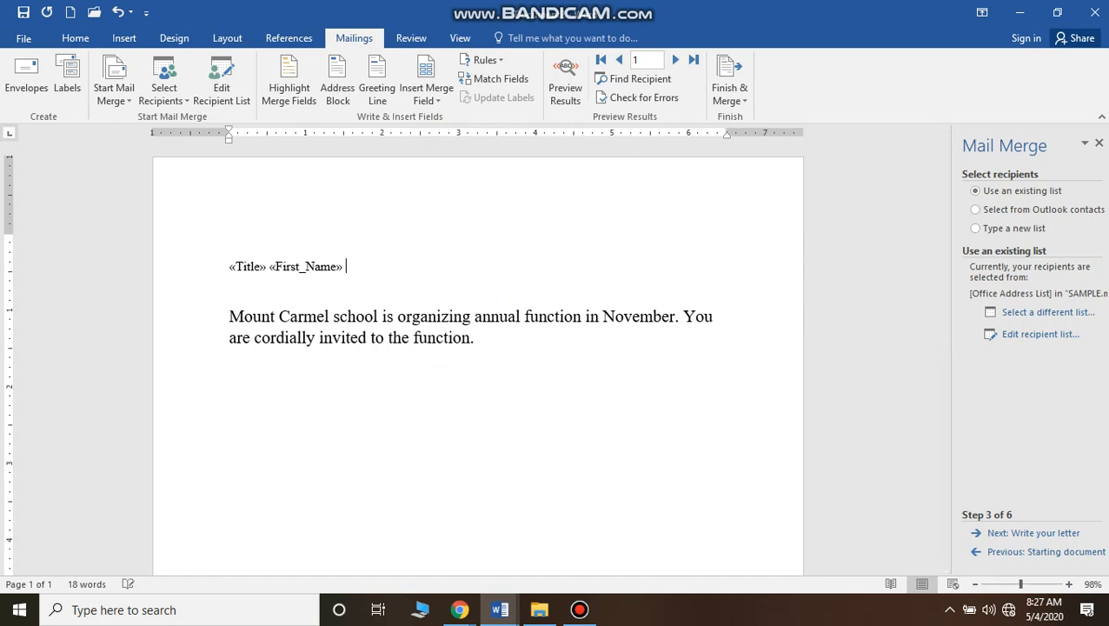
{"action": "left_click", "coordinate": [437, 103]}
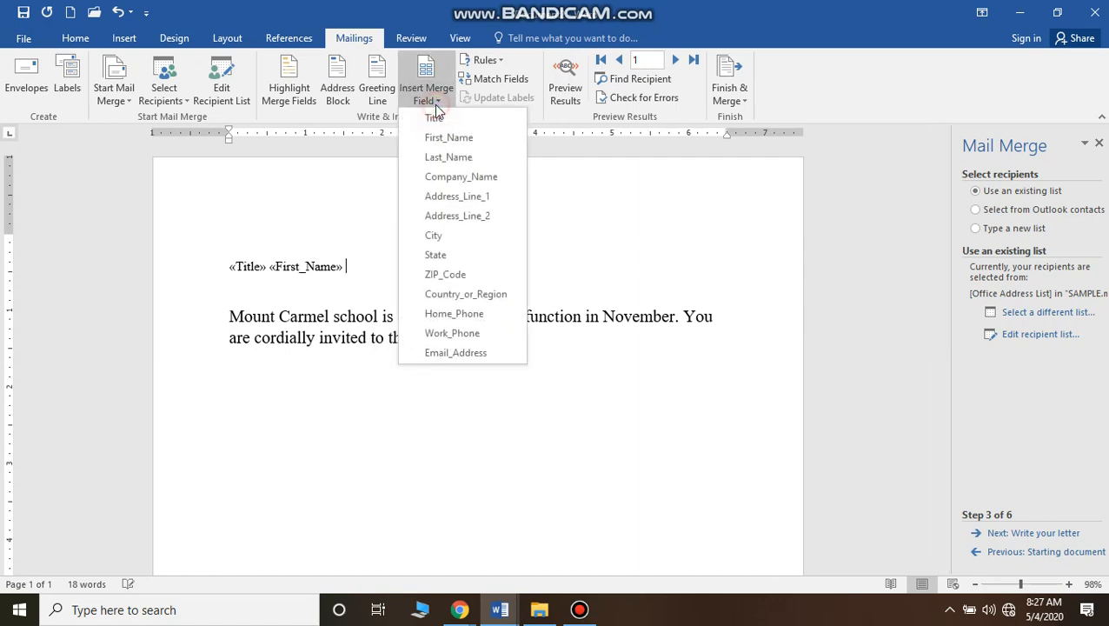
{"action": "left_click", "coordinate": [433, 161]}
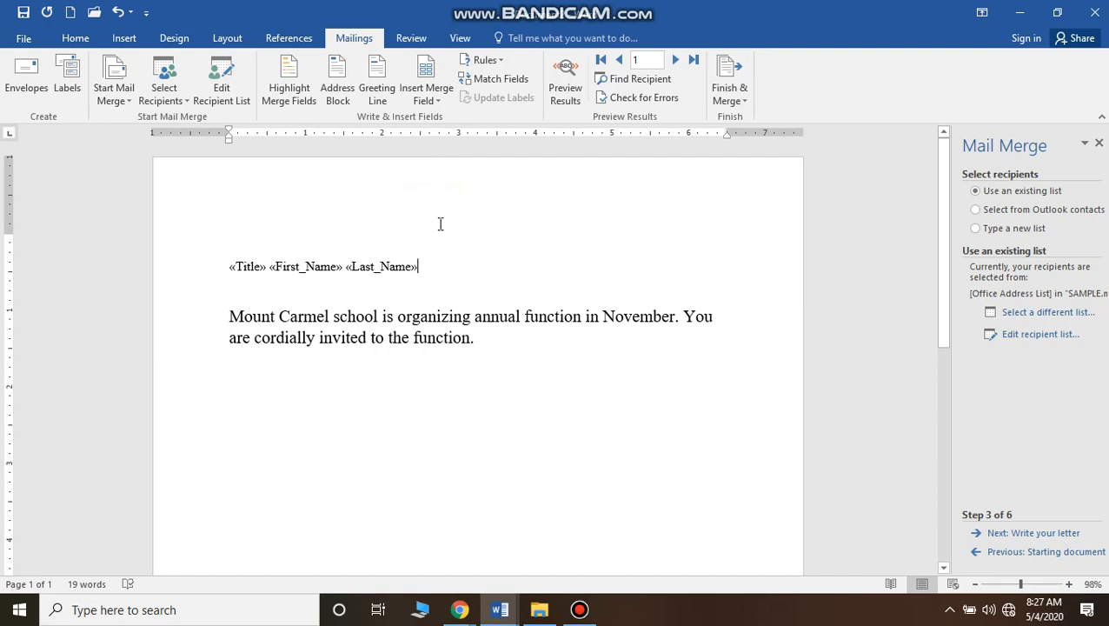
{"action": "key", "text": "Return"}
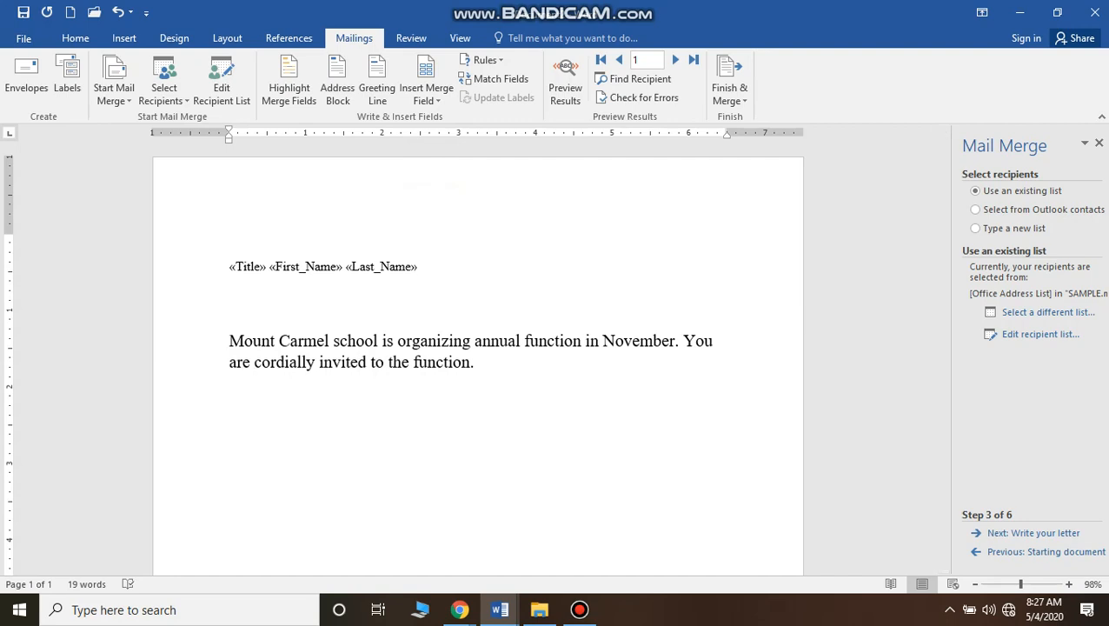
Insert the «Address_Line_1» merge field on the line beneath the name fields
{"action": "left_click", "coordinate": [435, 101]}
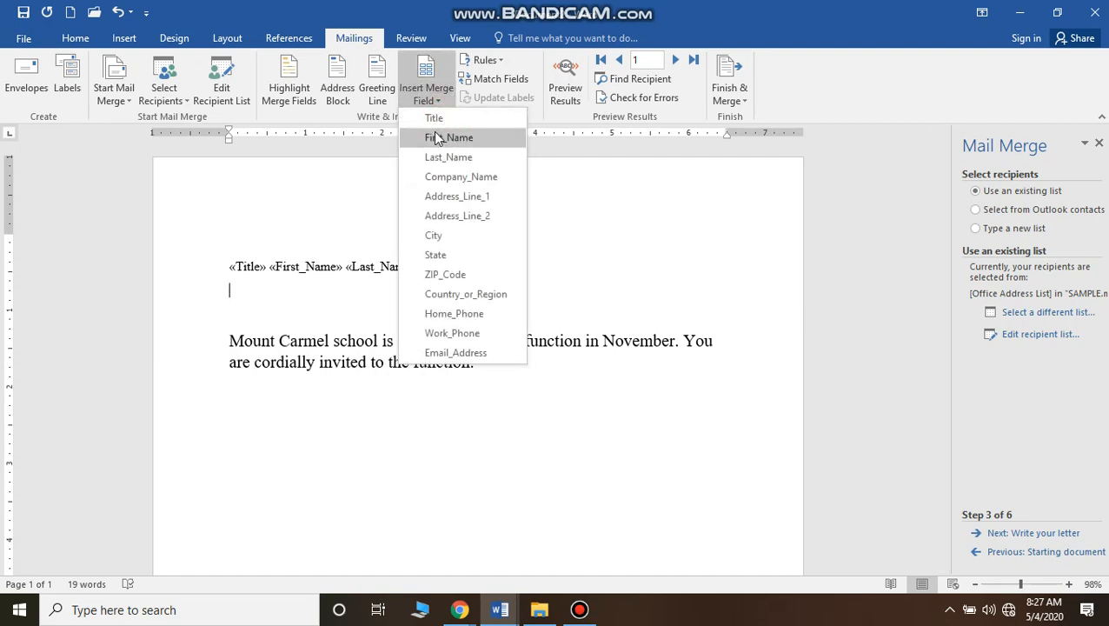
{"action": "left_click", "coordinate": [448, 195]}
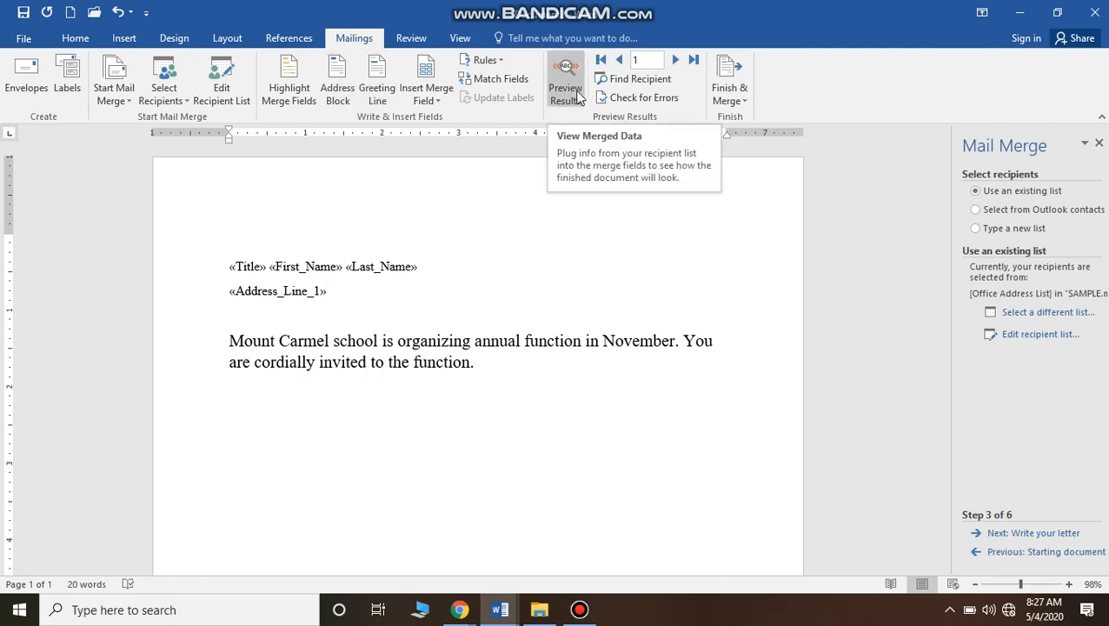
{"action": "left_click", "coordinate": [595, 612]}
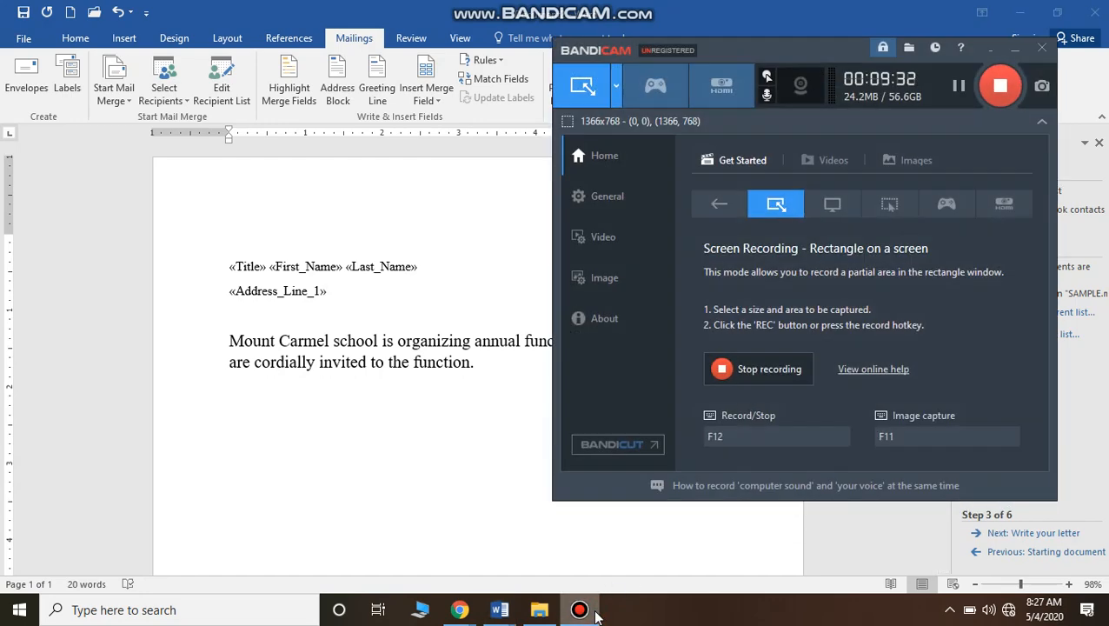
{"action": "left_click", "coordinate": [596, 614]}
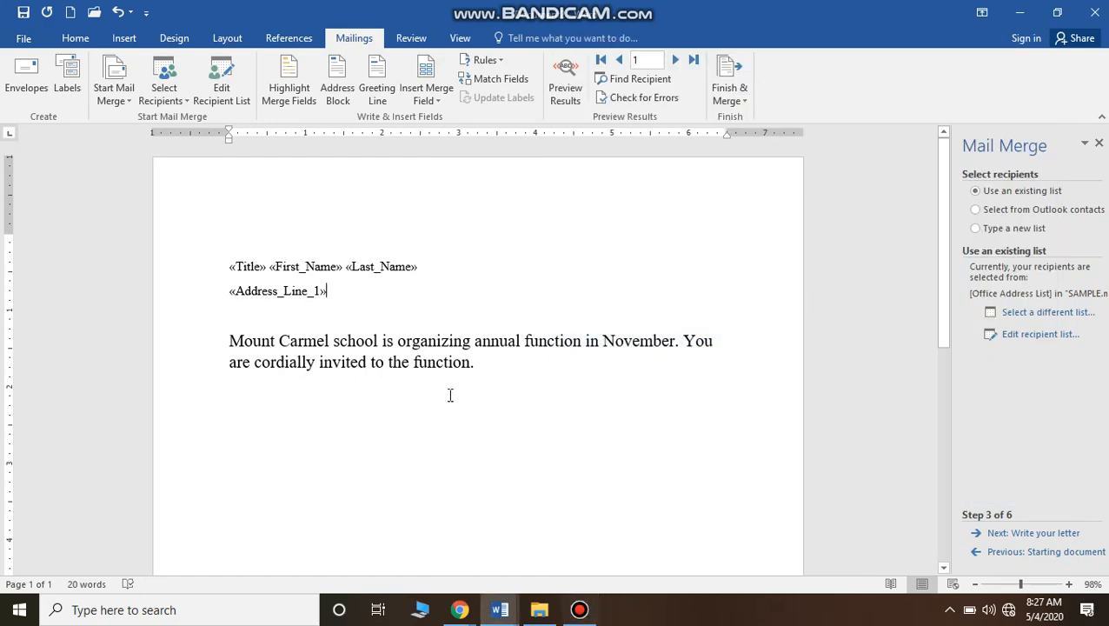
Preview the merged letter with real data, stepping from record 1 through records 2 and 3
{"action": "left_click", "coordinate": [560, 83]}
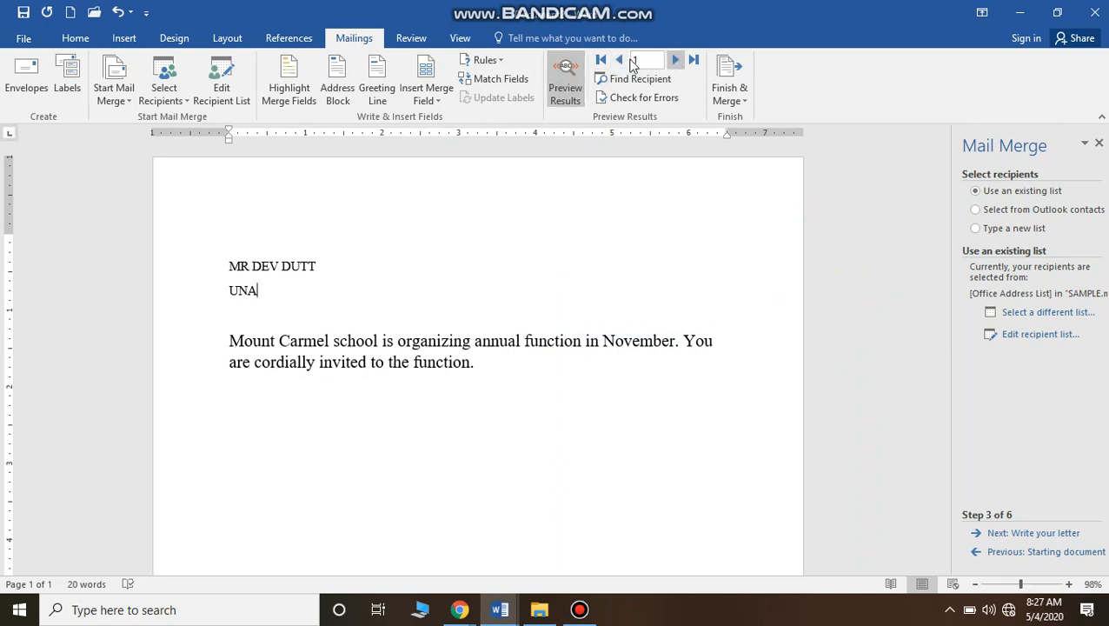
{"action": "left_click", "coordinate": [676, 60]}
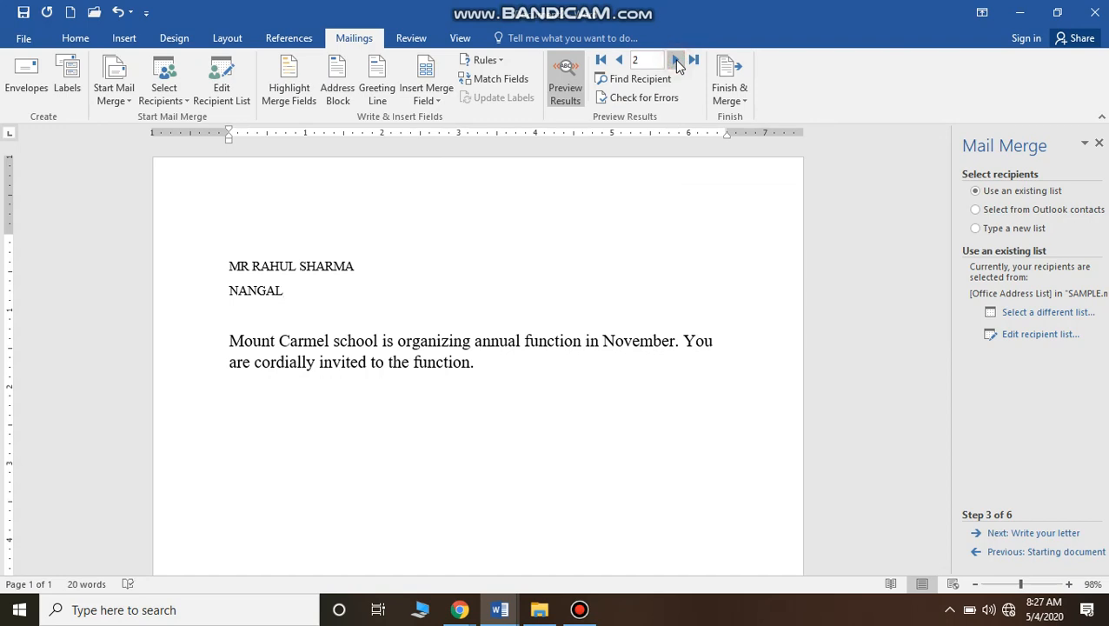
{"action": "left_click", "coordinate": [678, 64]}
{"action": "left_click", "coordinate": [676, 60]}
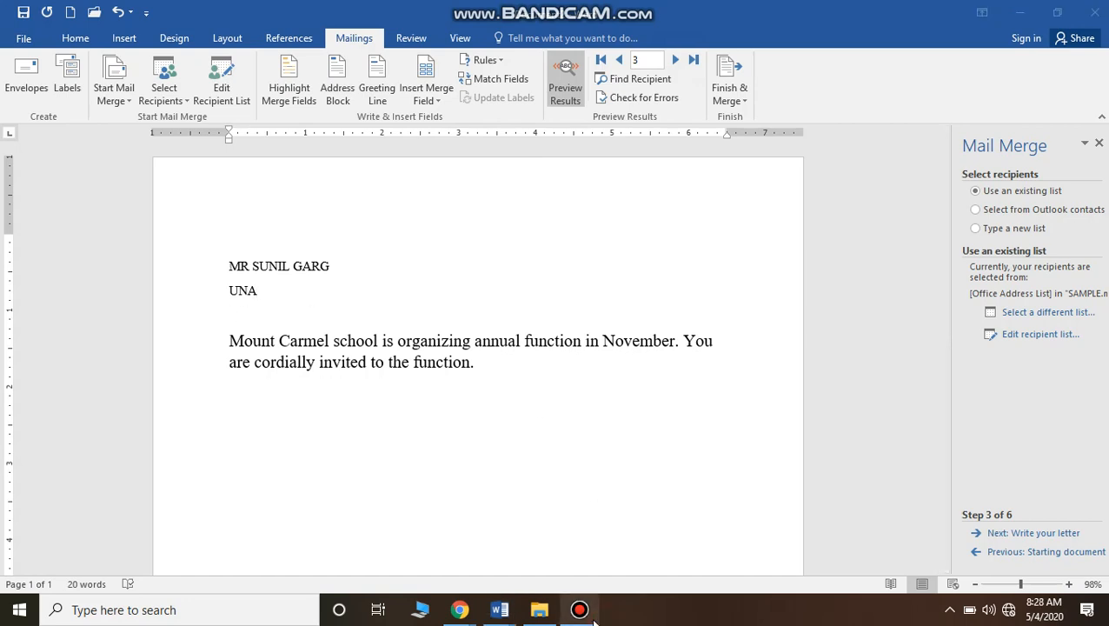
{"action": "mouse_move", "coordinate": [603, 619]}
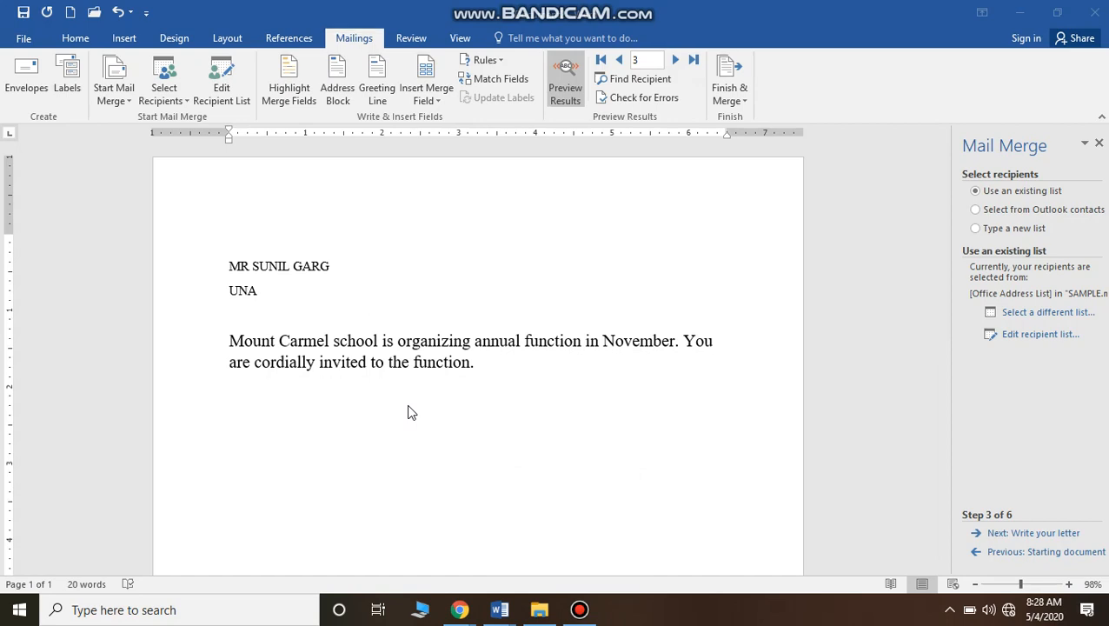
{"action": "left_click", "coordinate": [579, 610]}
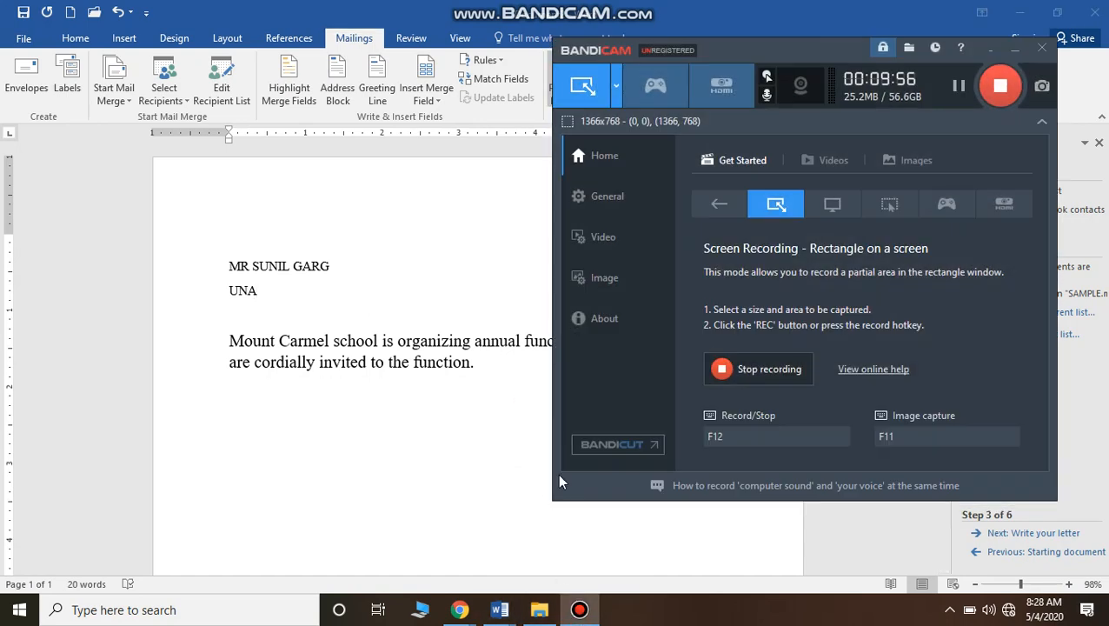